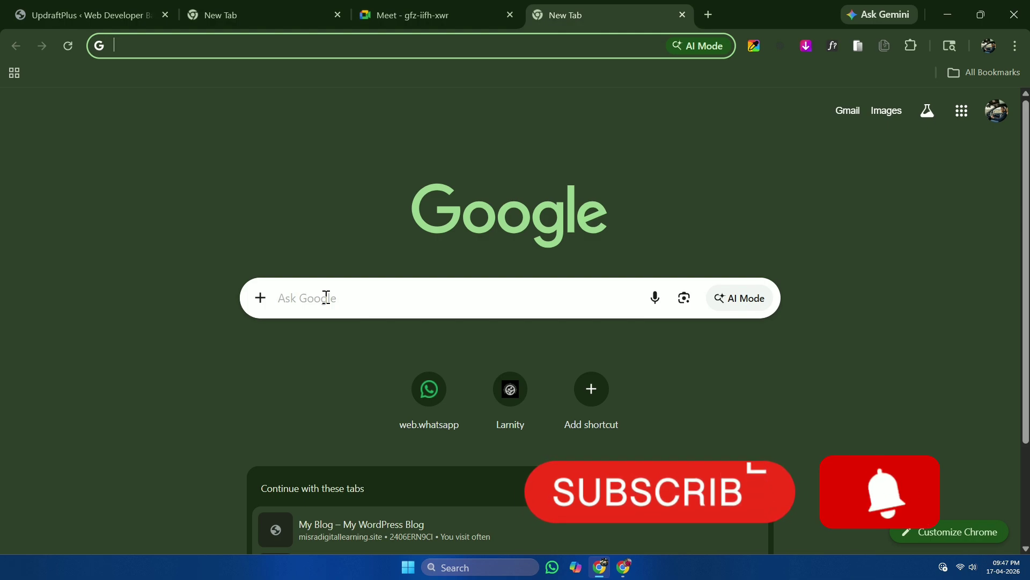
Open banglarserver.com from a Google search for "bangla server" and go to its client login page.
{"action": "left_click", "coordinate": [326, 297]}
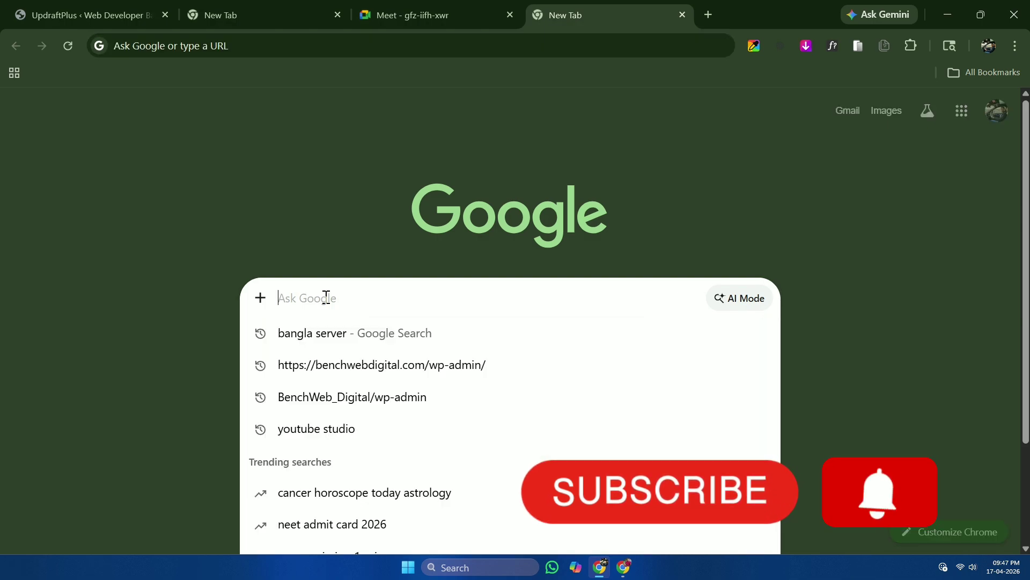
{"action": "left_click", "coordinate": [322, 337]}
{"action": "left_click", "coordinate": [246, 225]}
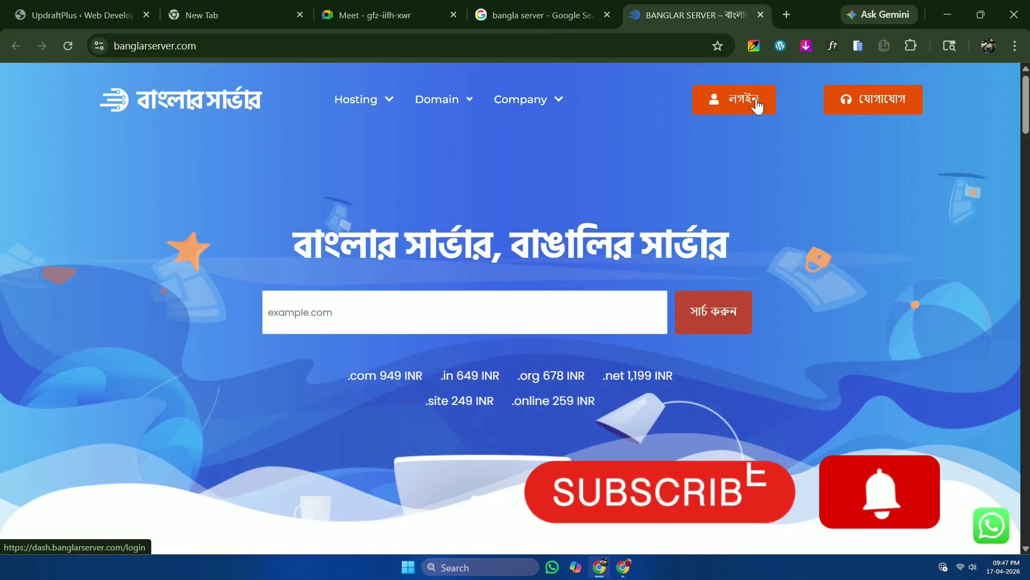
{"action": "left_click", "coordinate": [758, 105]}
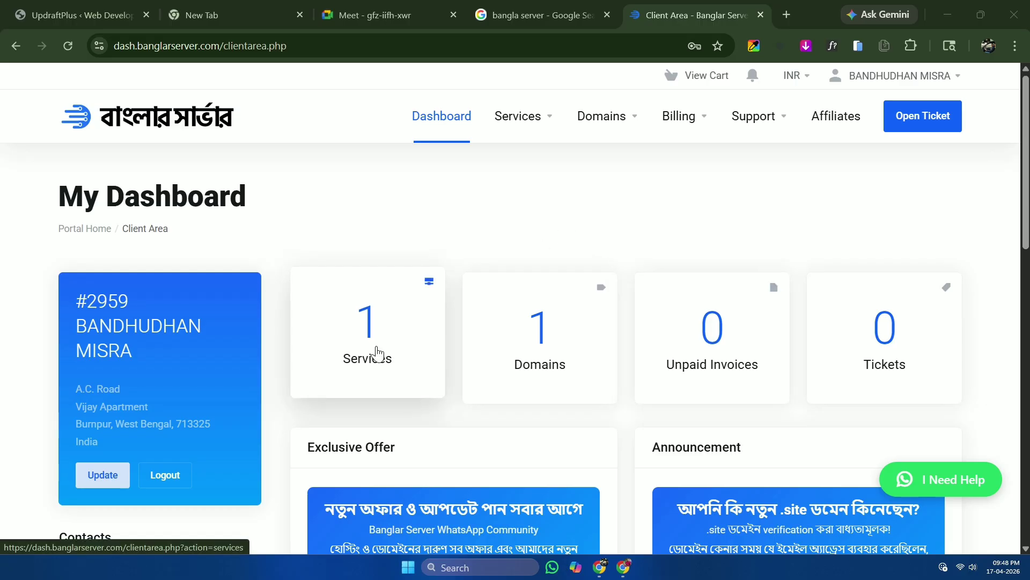
Open the product details of the Shared Hosting - Progati service and log in to its cPanel.
{"action": "left_click", "coordinate": [377, 355]}
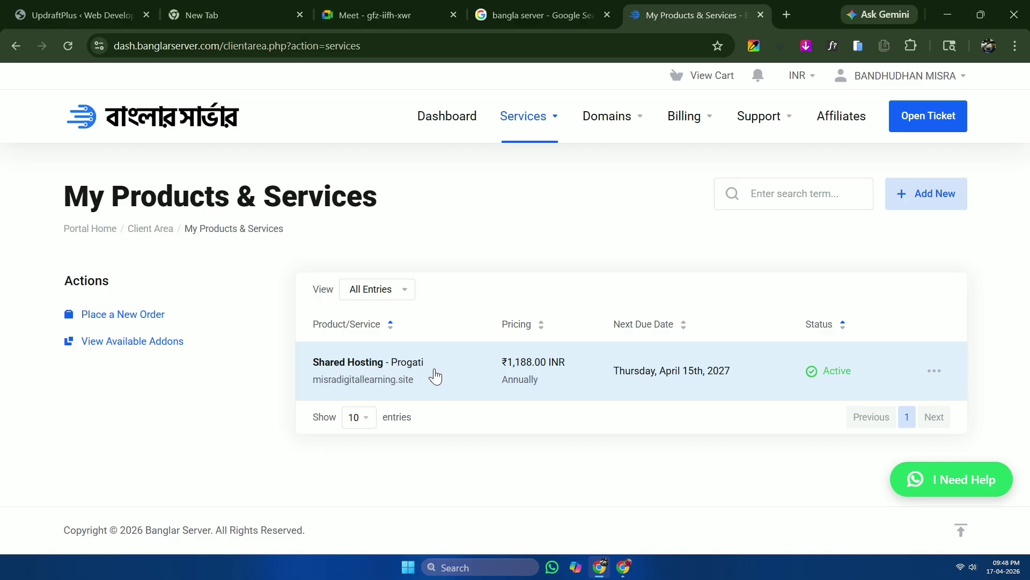
{"action": "double_click", "coordinate": [539, 370]}
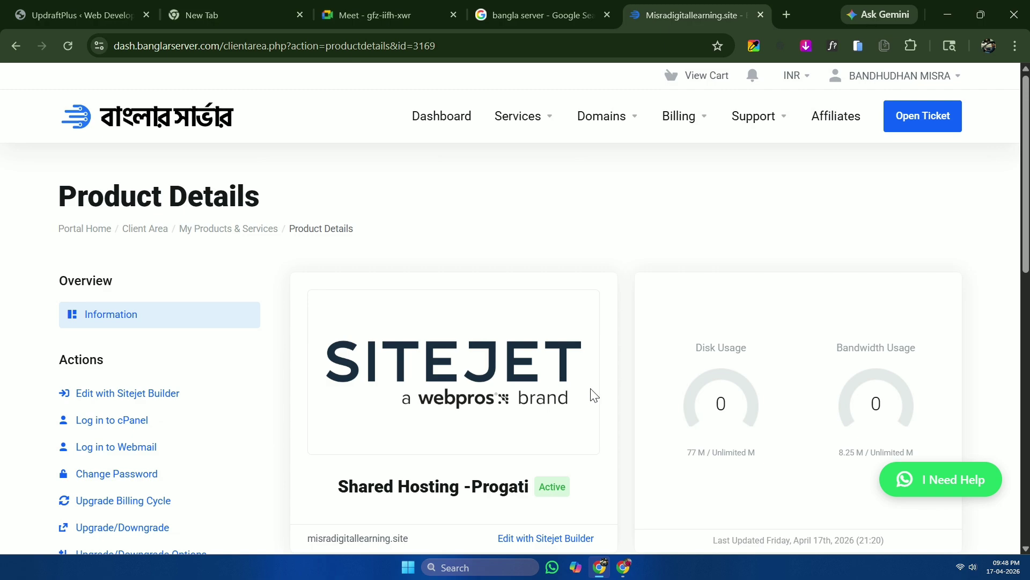
{"action": "scroll", "coordinate": [591, 395], "scroll_direction": "down", "scroll_amount": 3}
{"action": "scroll", "coordinate": [591, 395], "scroll_direction": "up", "scroll_amount": 3}
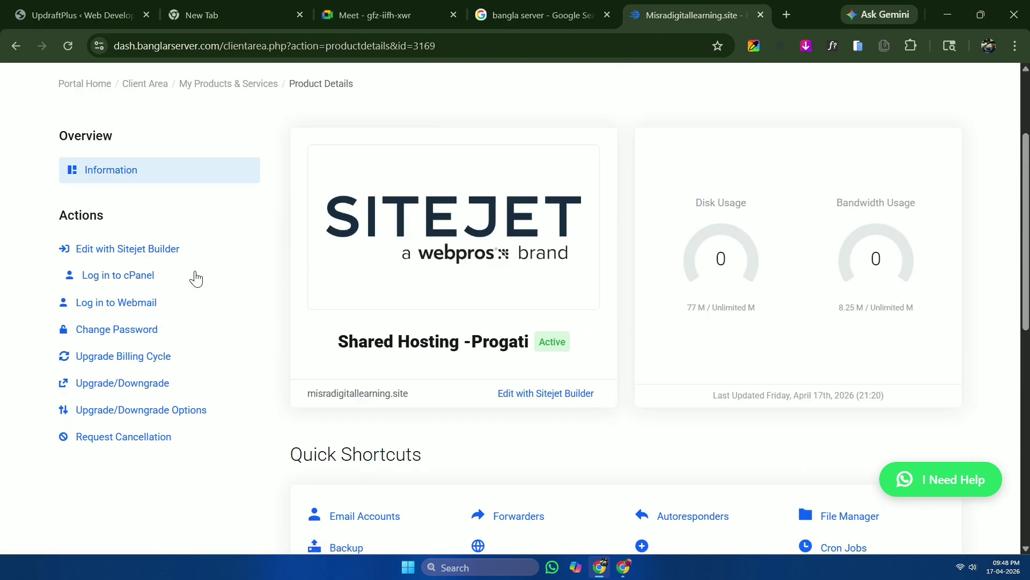
{"action": "left_click", "coordinate": [148, 276]}
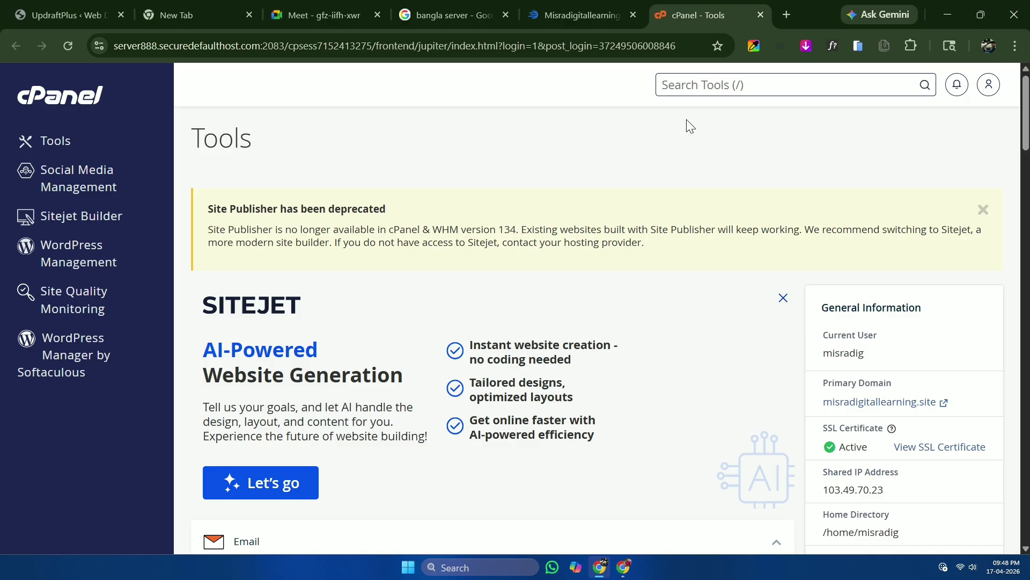
Search the cPanel tools for "domain", open Domains and start creating a new domain.
{"action": "left_click", "coordinate": [703, 86]}
{"action": "type", "text": "domai"}
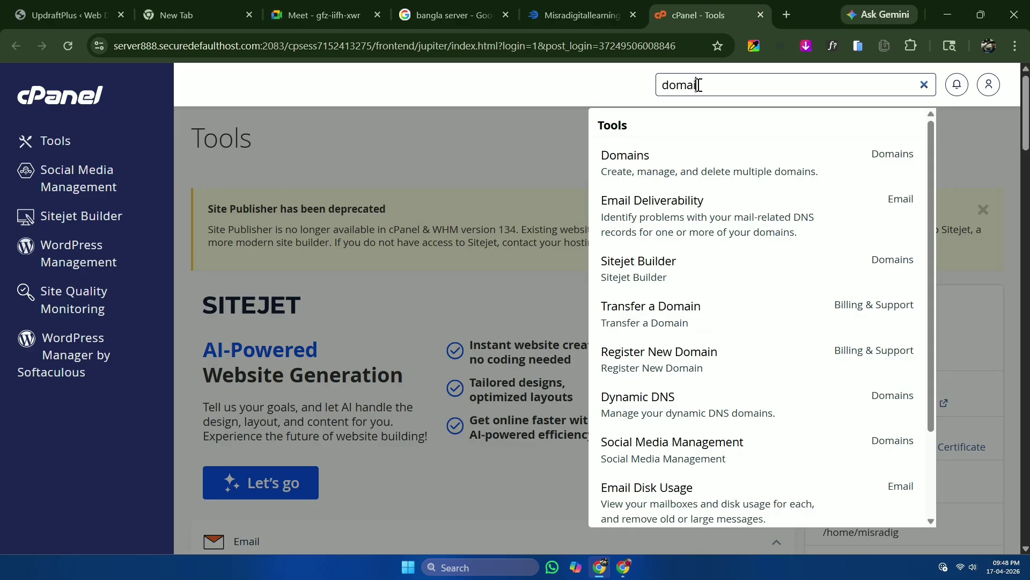
{"action": "type", "text": "n"}
{"action": "left_click", "coordinate": [653, 164]}
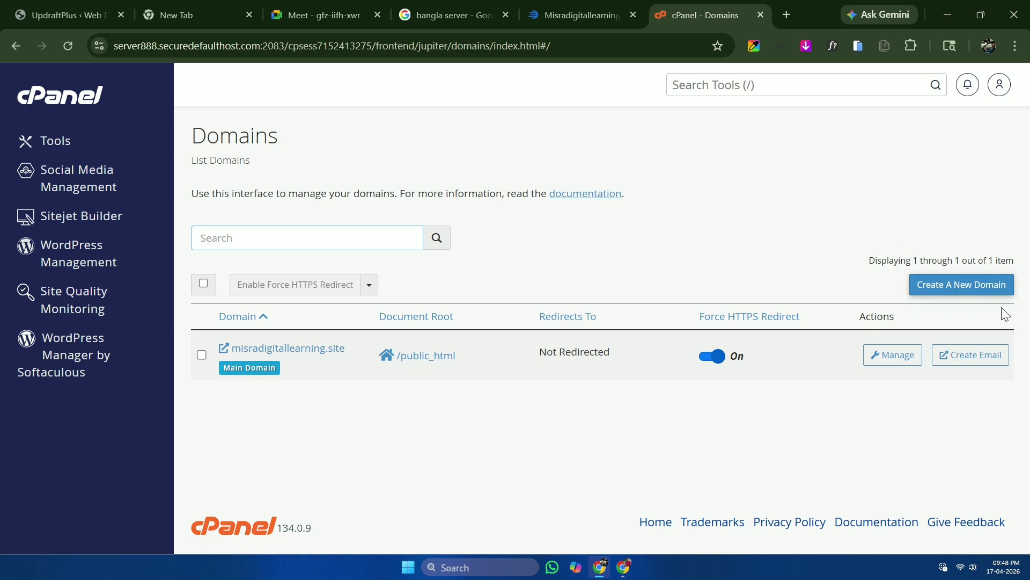
{"action": "left_click", "coordinate": [934, 295]}
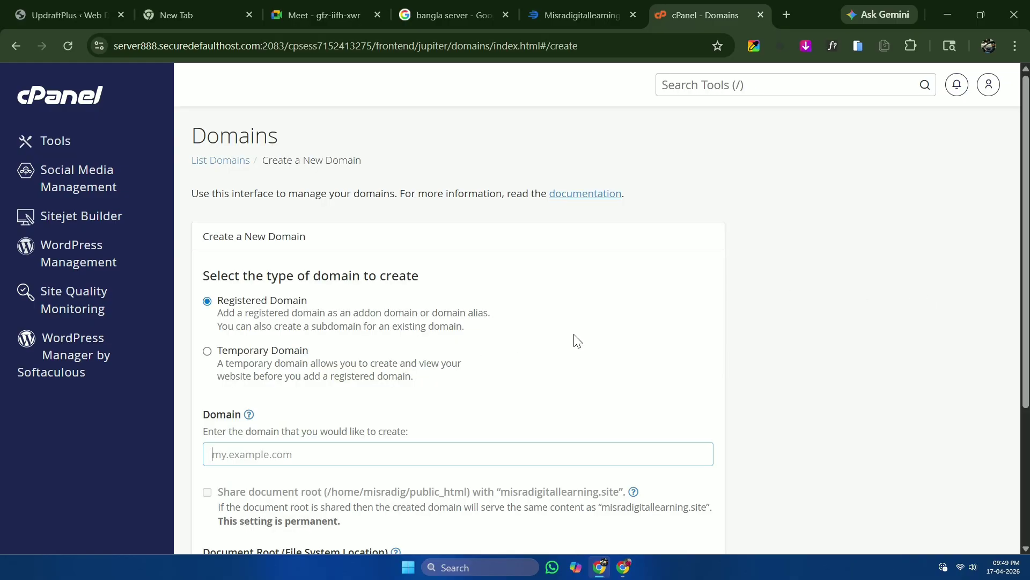
Copy misradigitallearning.site from the shared document root note and paste it as the domain for the new registered domain.
{"action": "scroll", "coordinate": [577, 340], "scroll_direction": "down", "scroll_amount": 1}
{"action": "scroll", "coordinate": [576, 340], "scroll_direction": "down", "scroll_amount": 1}
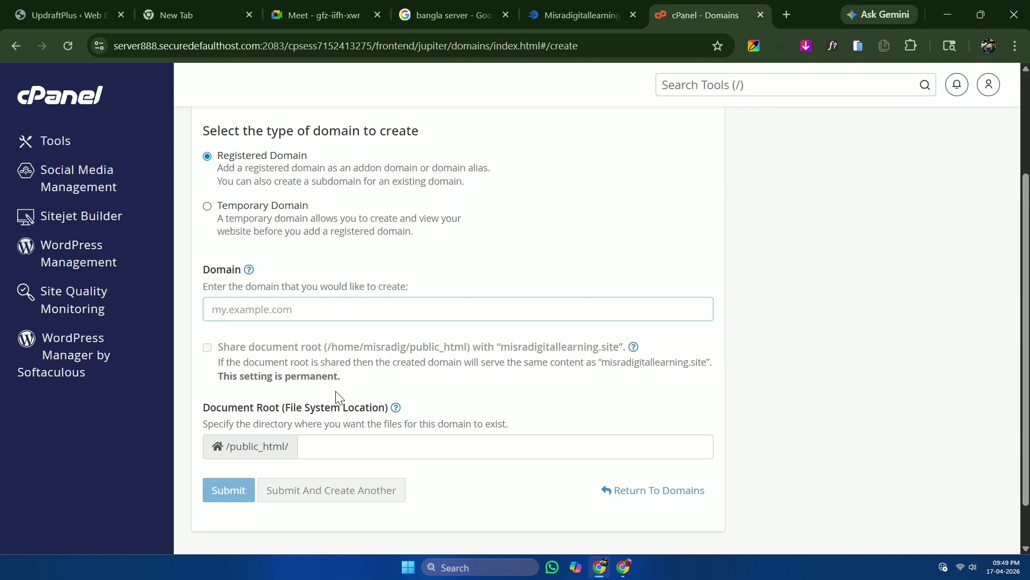
{"action": "scroll", "coordinate": [338, 397], "scroll_direction": "down", "scroll_amount": 1}
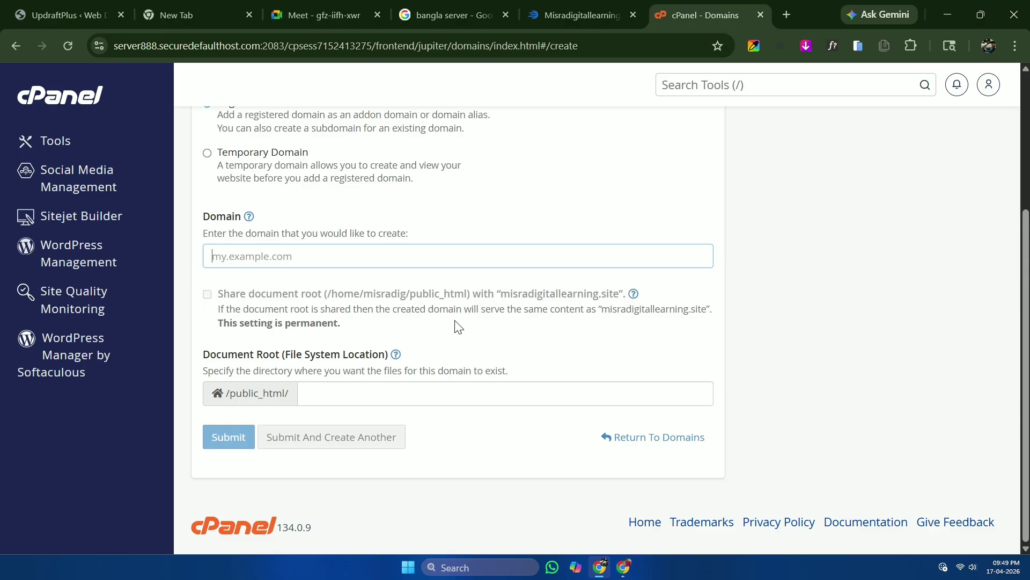
{"action": "left_click", "coordinate": [504, 300]}
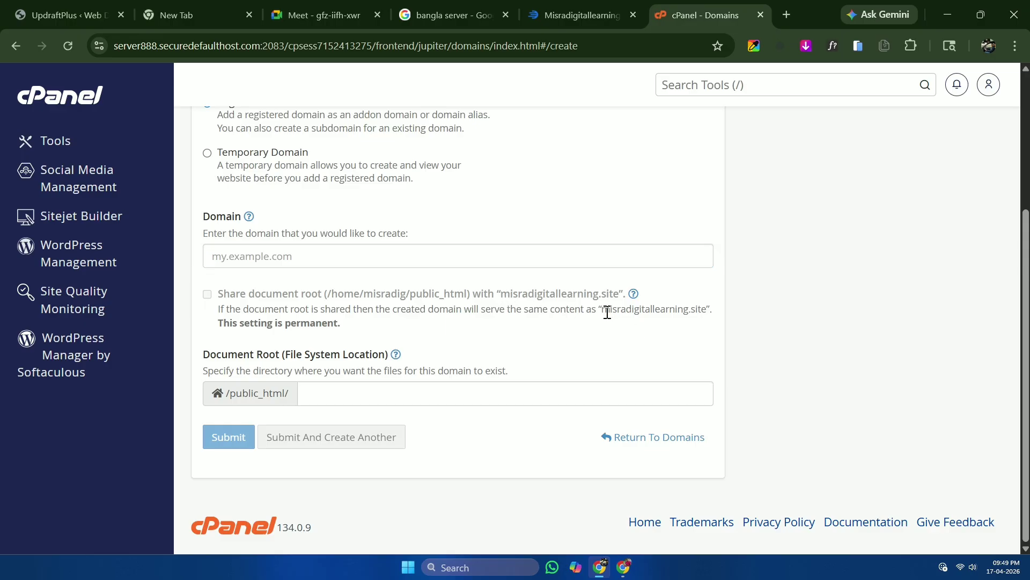
{"action": "left_click_drag", "start_coordinate": [603, 311], "coordinate": [706, 311]}
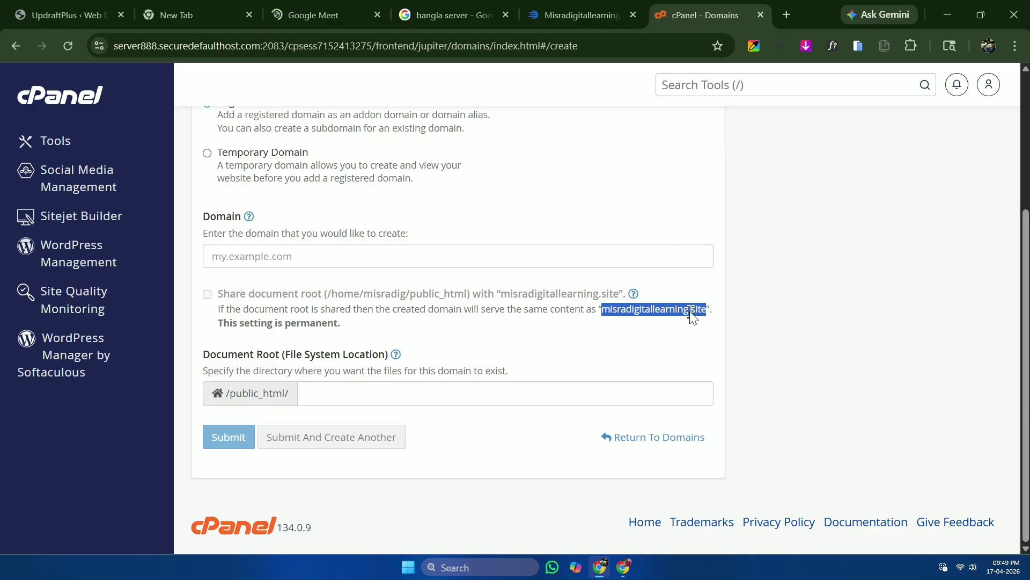
{"action": "right_click", "coordinate": [690, 314]}
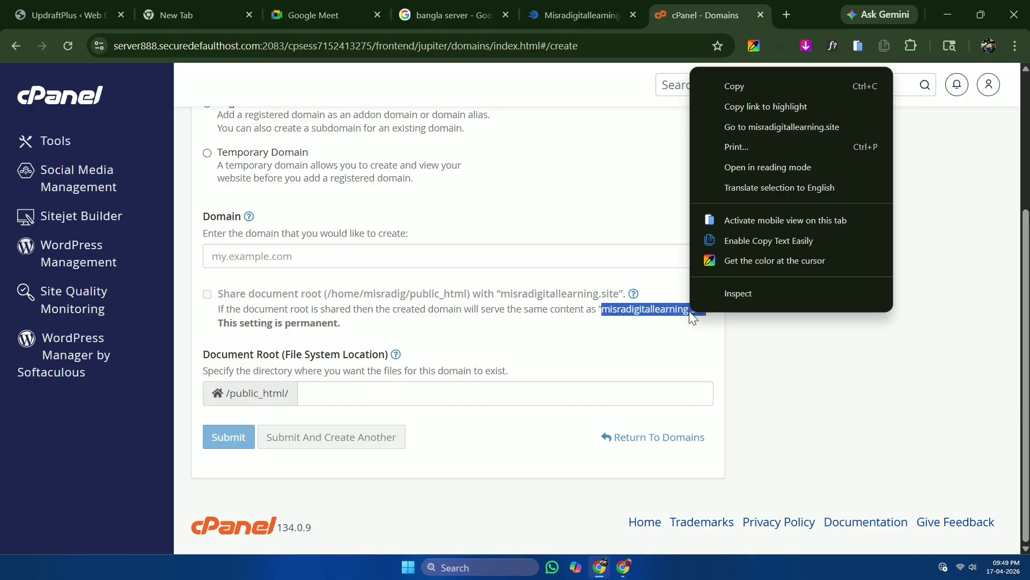
{"action": "left_click", "coordinate": [736, 85]}
{"action": "left_click", "coordinate": [239, 256]}
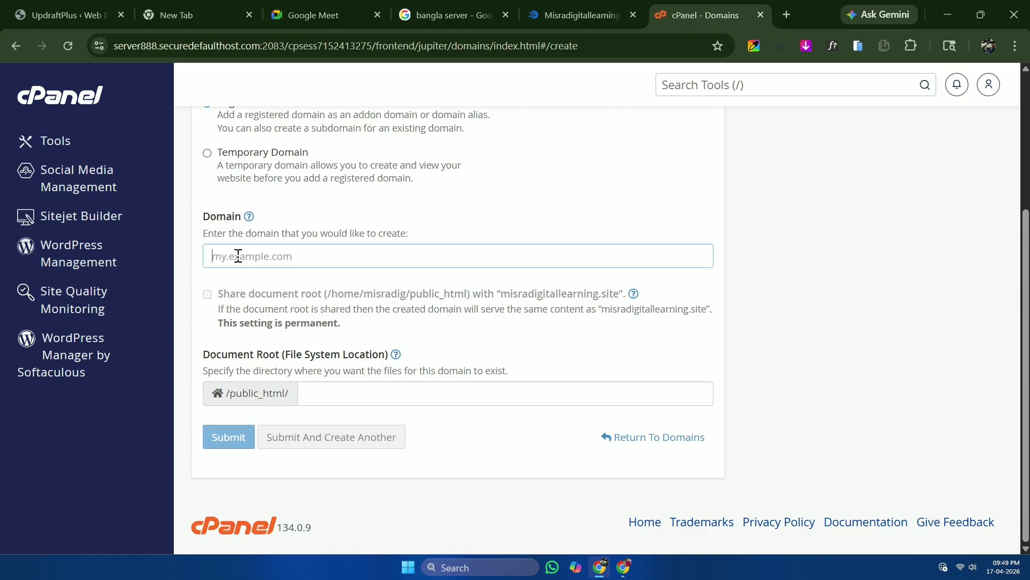
{"action": "right_click", "coordinate": [237, 256]}
{"action": "left_click", "coordinate": [282, 341]}
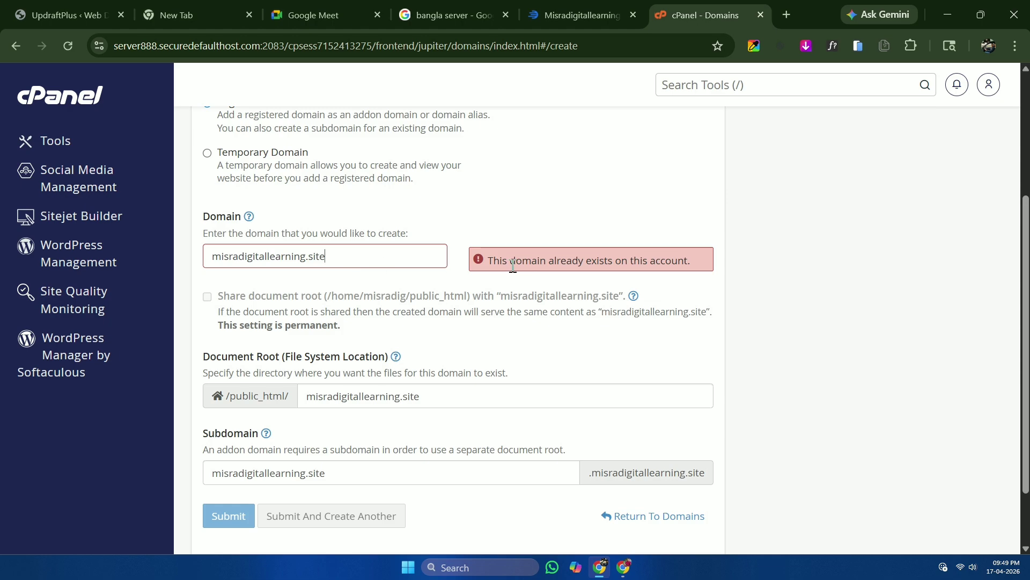
Prefix the domain with "tutorial." to make tutorial.misradigitallearning.site and submit the new domain.
{"action": "left_click", "coordinate": [213, 256]}
{"action": "type", "text": "tu"}
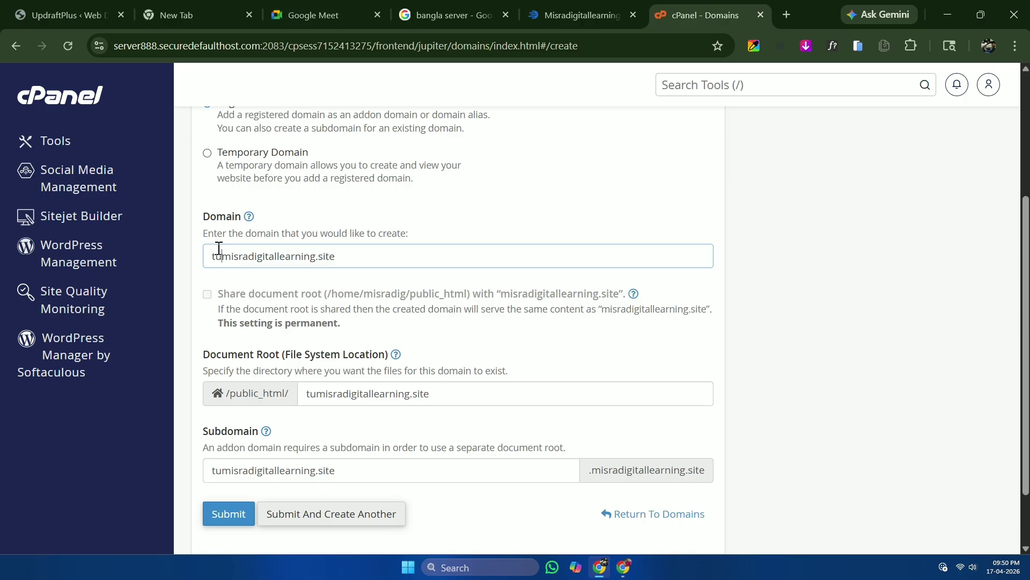
{"action": "type", "text": "torial"}
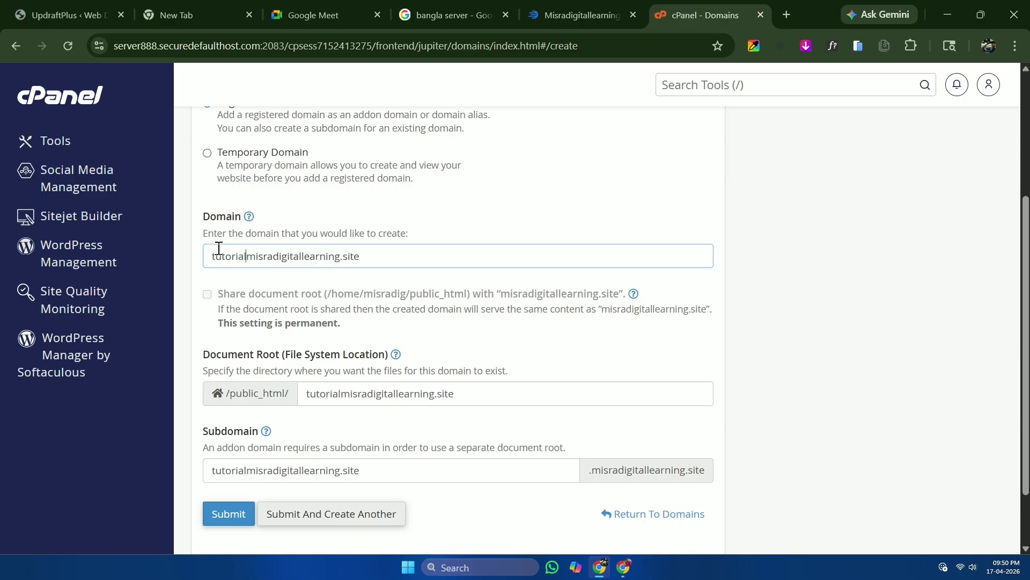
{"action": "type", "text": "."}
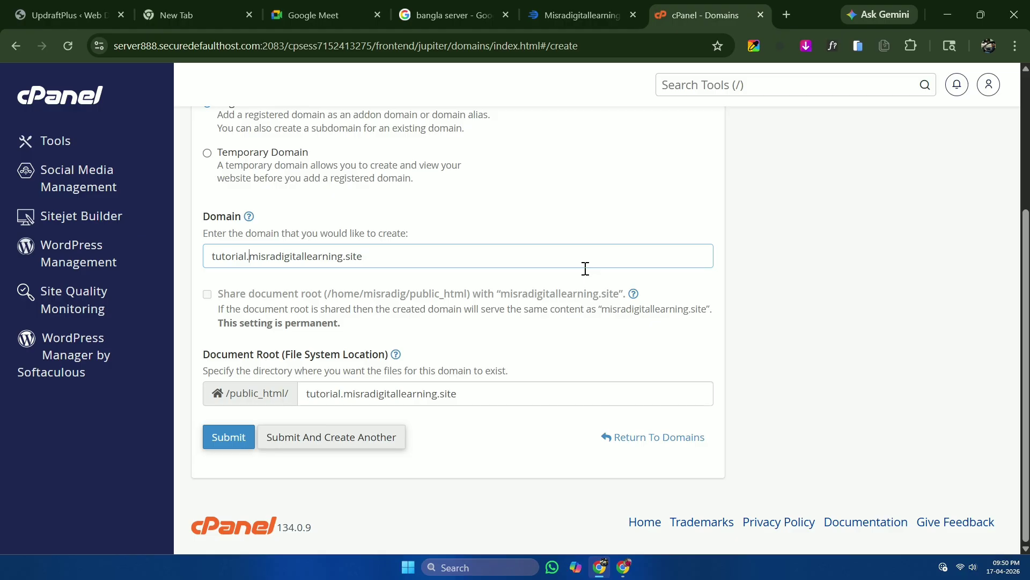
{"action": "left_click", "coordinate": [225, 441]}
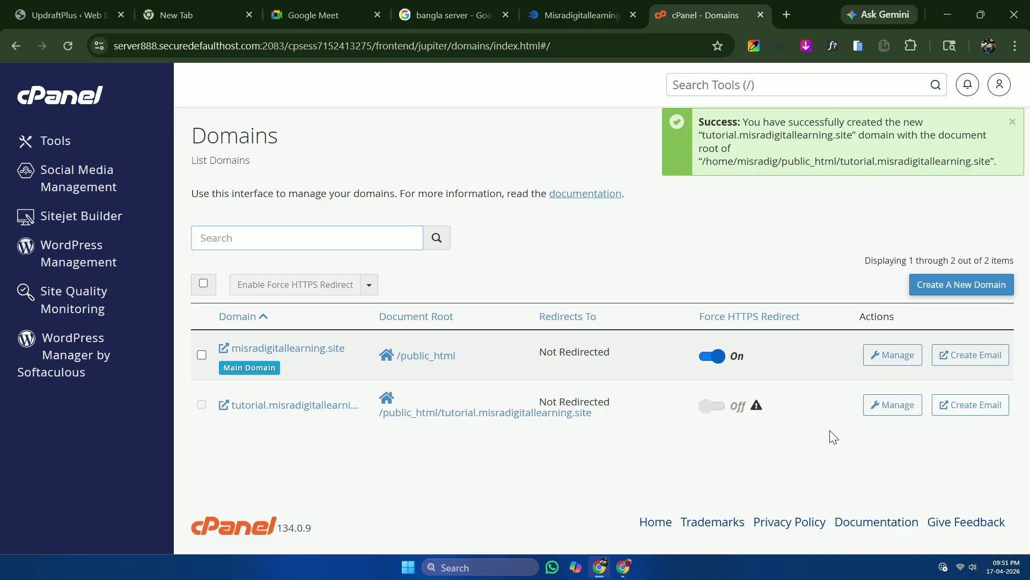
Open the management page of tutorial.misradigitallearning.site and examine its document root and domain removal options.
{"action": "left_click", "coordinate": [890, 413]}
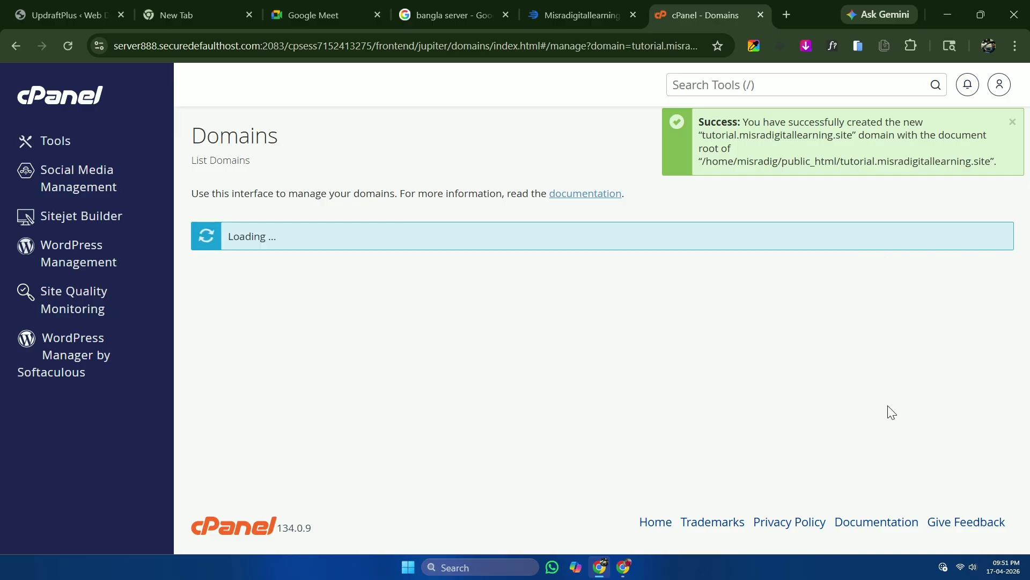
{"action": "scroll", "coordinate": [568, 419], "scroll_direction": "down", "scroll_amount": 3}
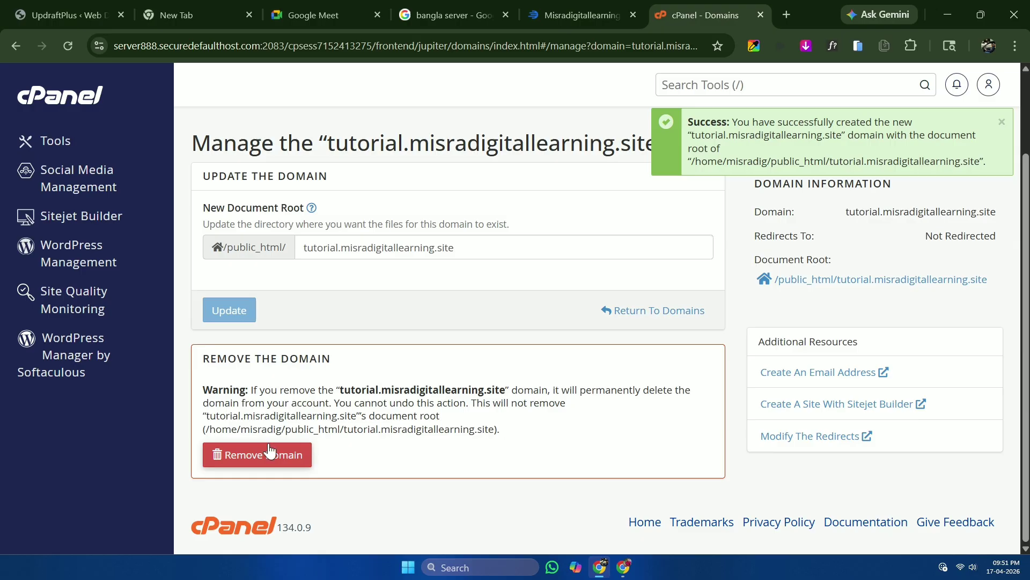